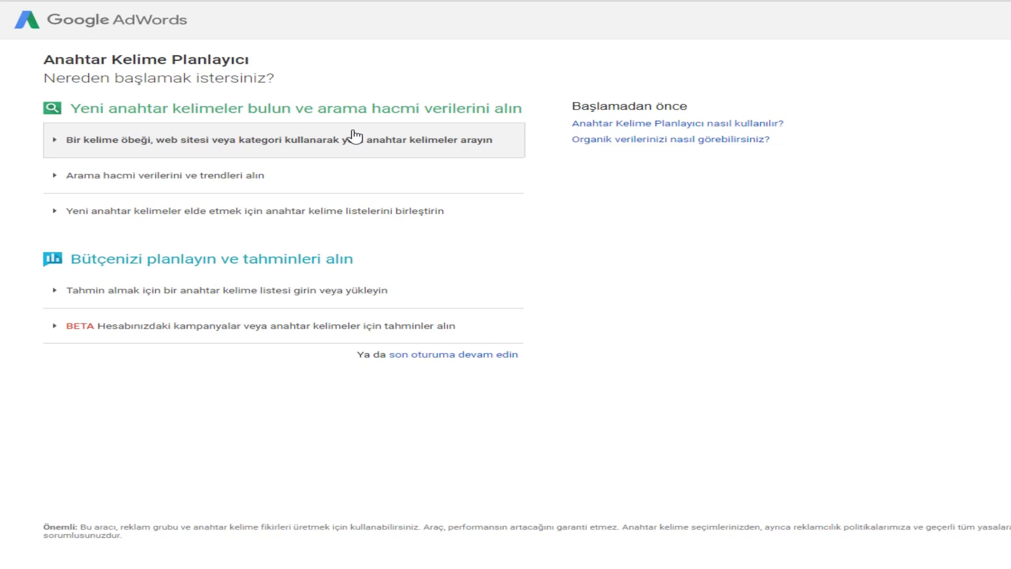
- Open the new-keyword form and list photoshop and illustrator as products
left_click(143, 141)
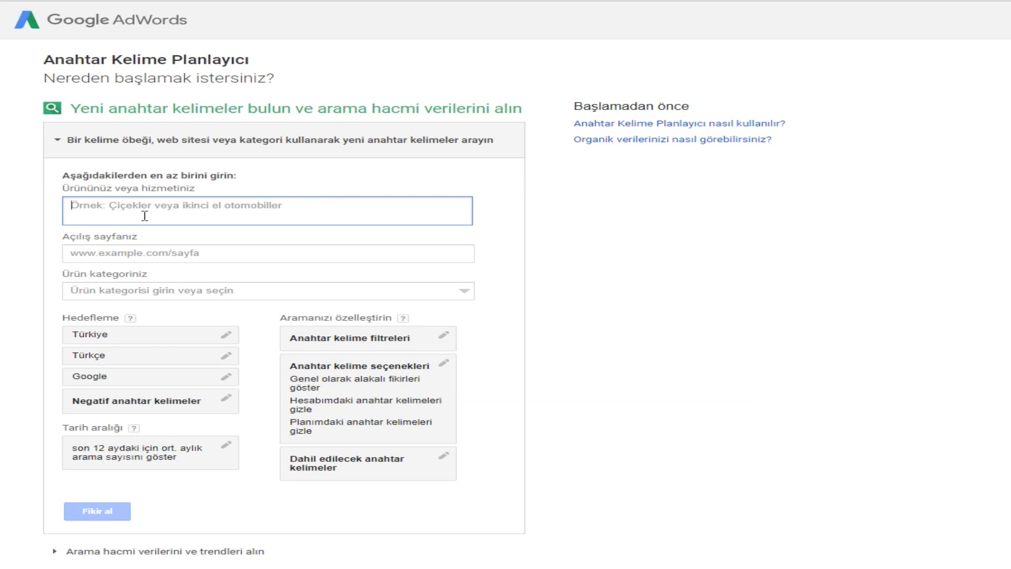
type("photoh")
key("BackSpace")
key("BackSpace")
key("BackSpace")
key("BackSpace")
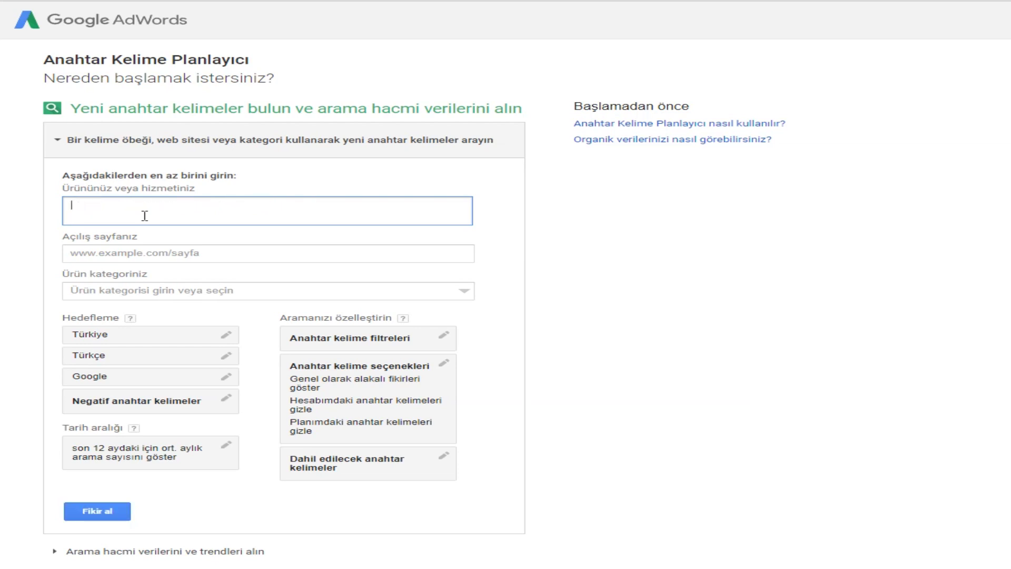
key("BackSpace")
key("BackSpace")
type("photoshop")
key("Return")
type("illustrator")
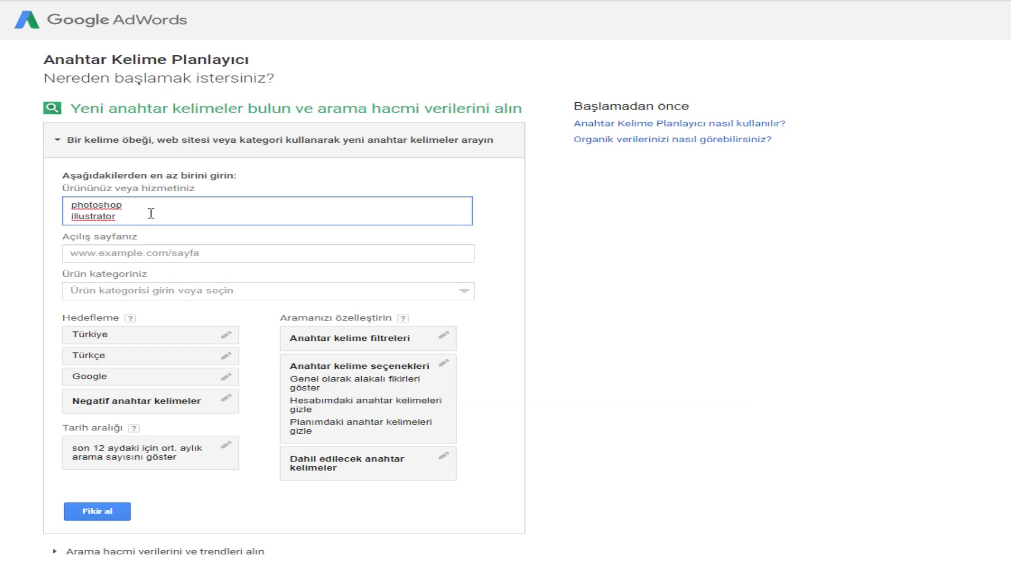
key("Return")
- Add adobe premier, after effects and eğitim as products and request keyword ideas
type("adobe premier")
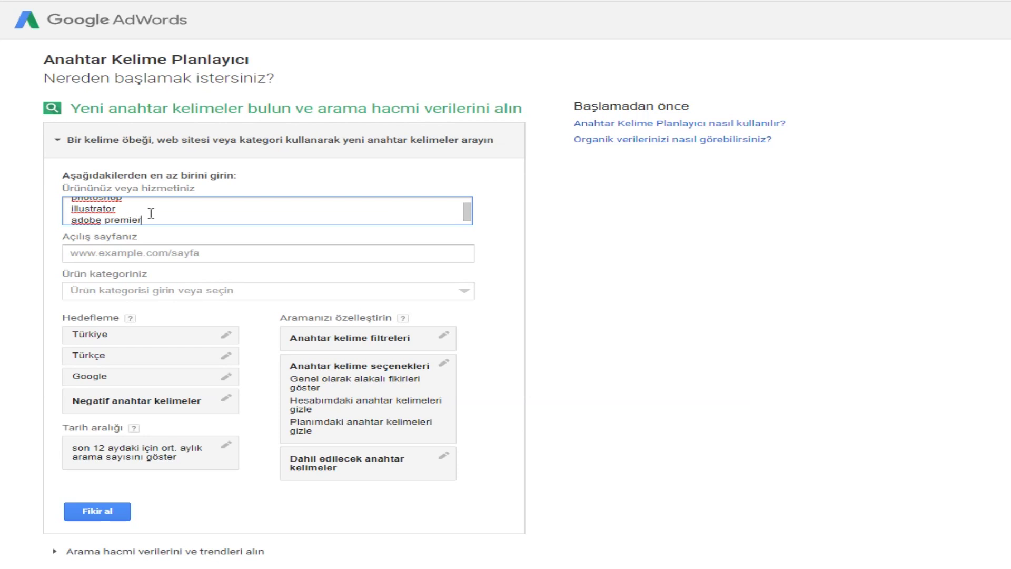
key("Return")
type("after effects")
key("Return")
type("eğitim")
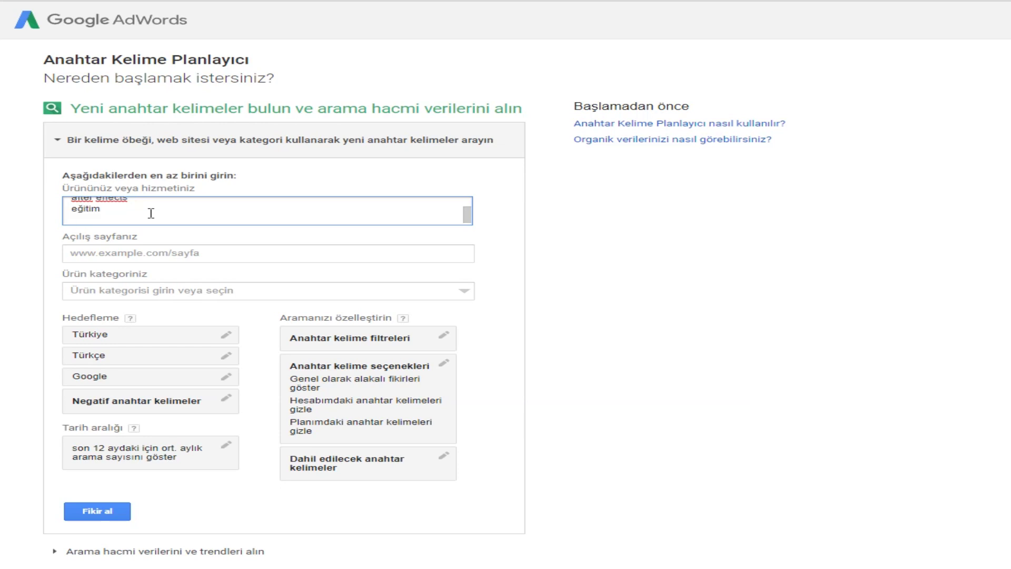
left_click(2, 277)
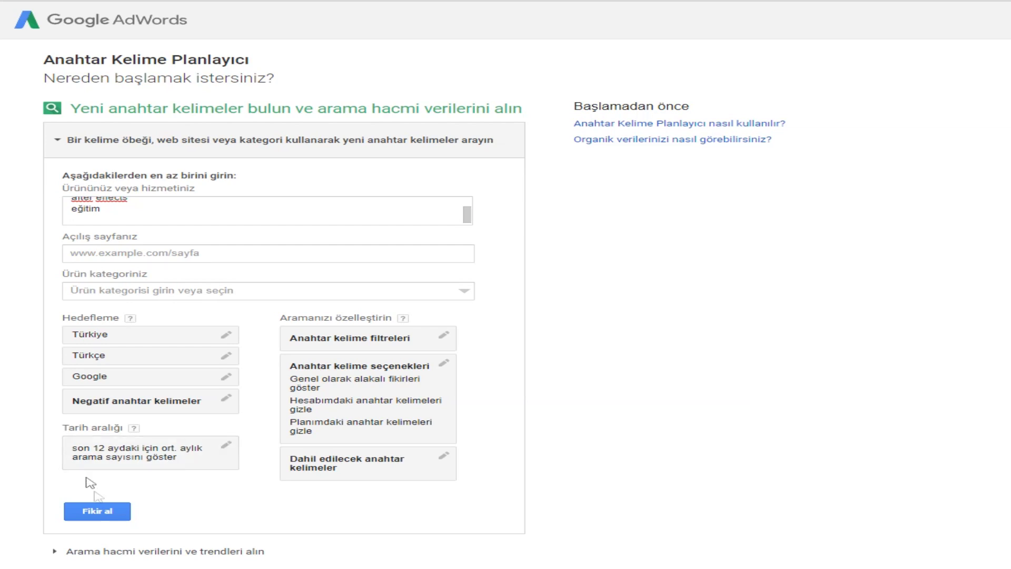
left_click(97, 512)
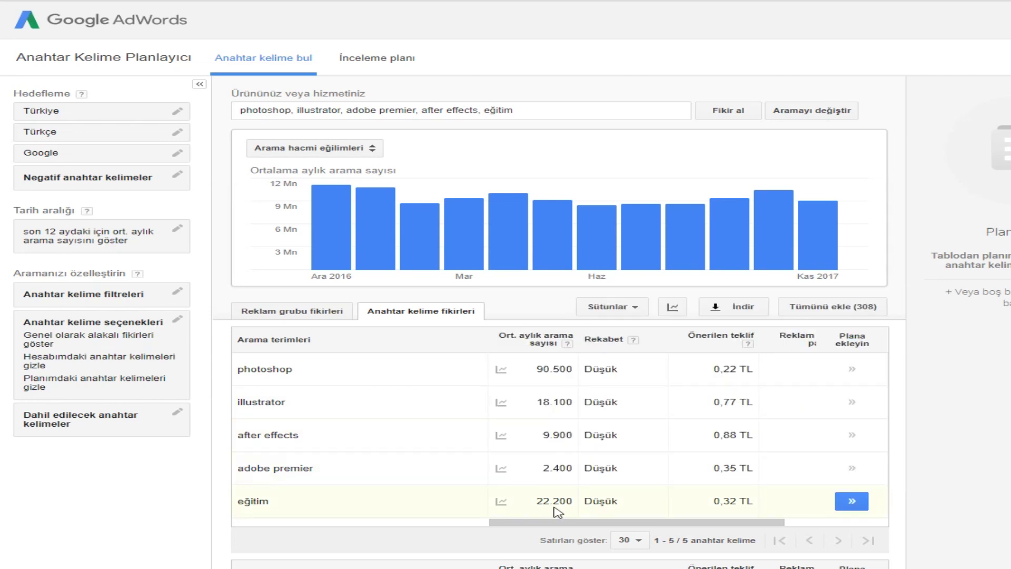
- Sort the five-product results by suggested bid, after effects 0,88 TL at top
left_click(716, 340)
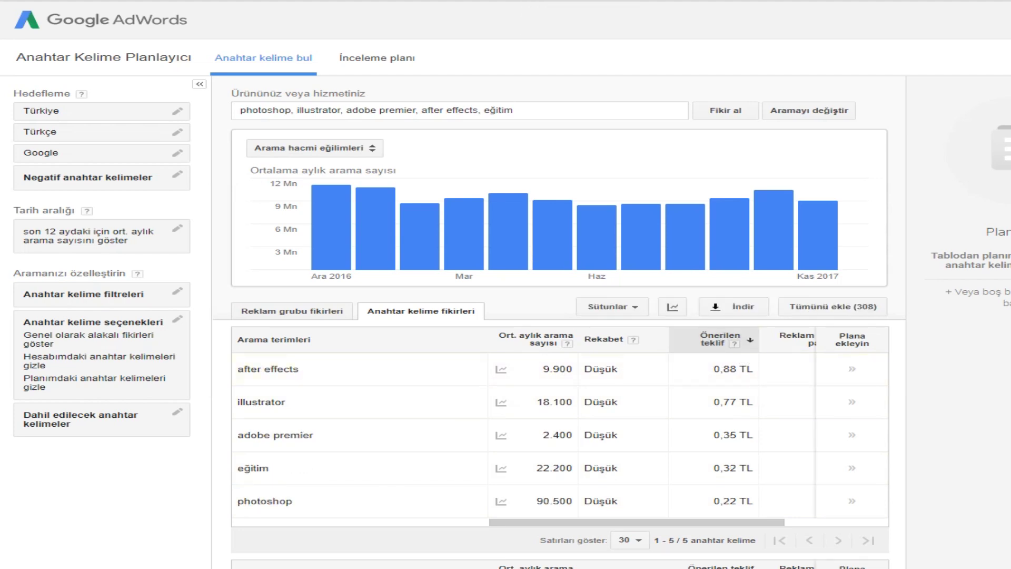
scroll(559, 324, "down", 3)
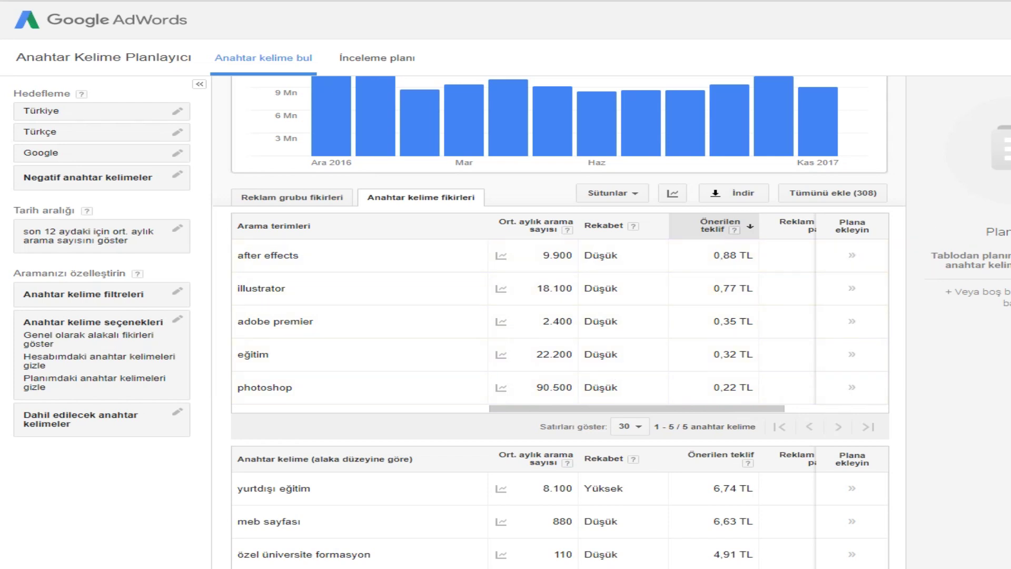
scroll(739, 269, "down", 2)
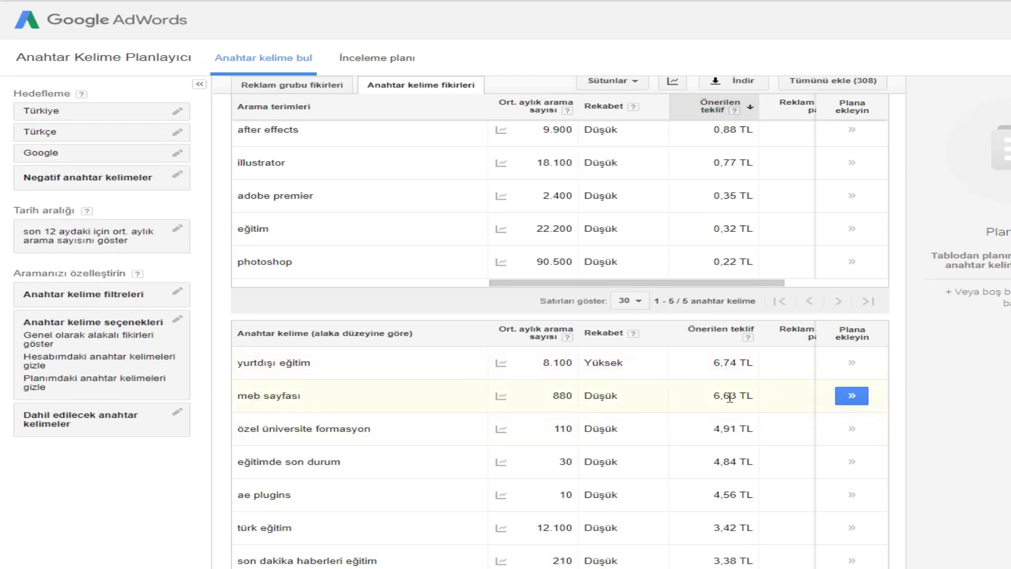
scroll(505, 363, "down", 1)
scroll(126, 373, "up", 5)
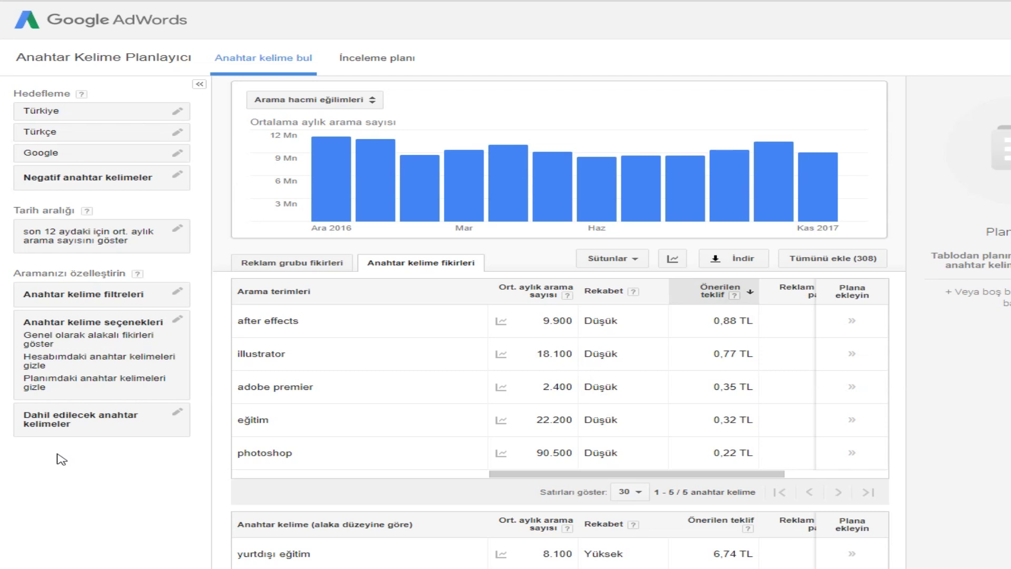
scroll(852, 321, "down", 3)
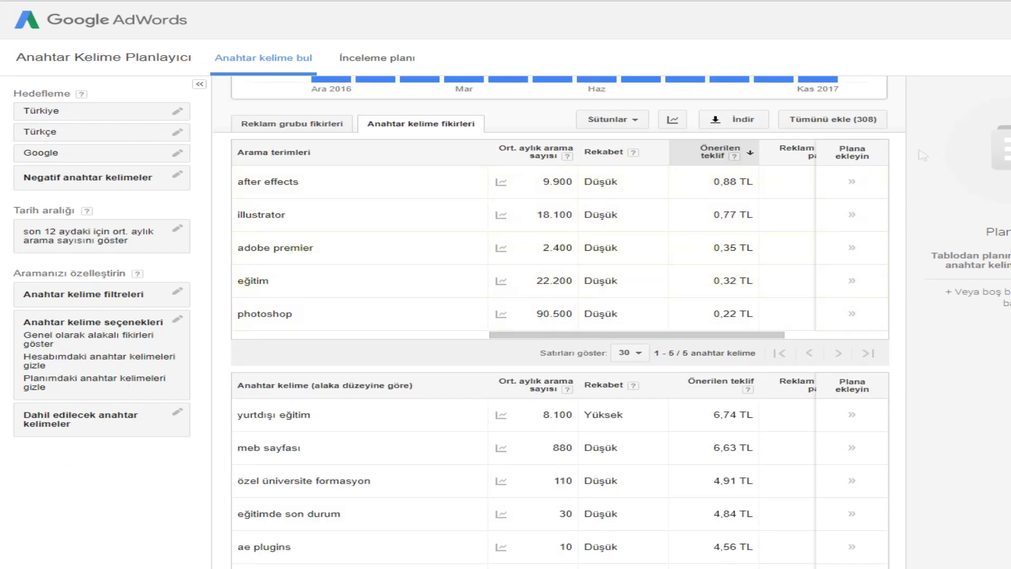
scroll(923, 155, "down", 10)
scroll(923, 155, "down", 5)
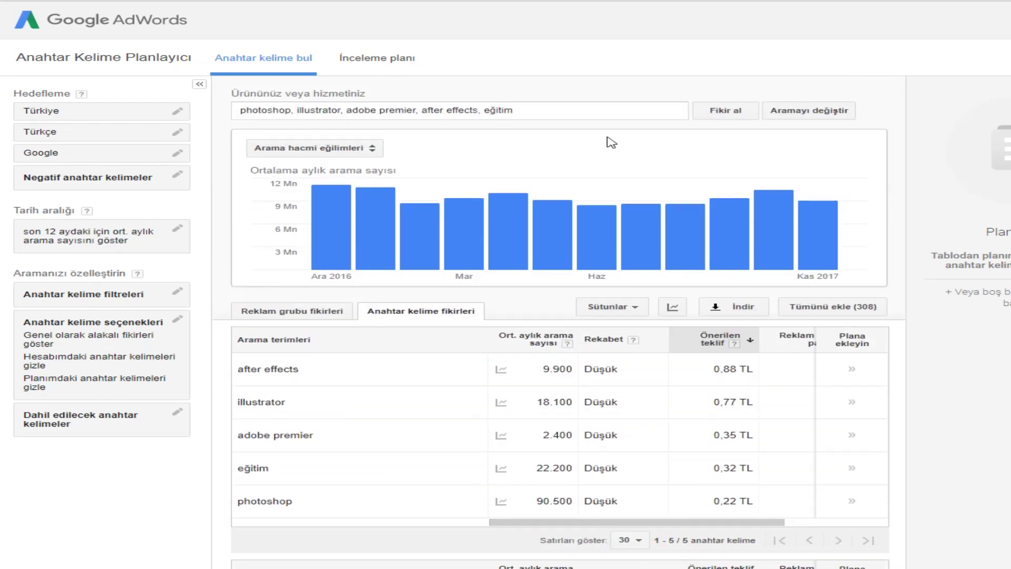
left_click(569, 113)
key("ctrl+a")
key("BackSpace")
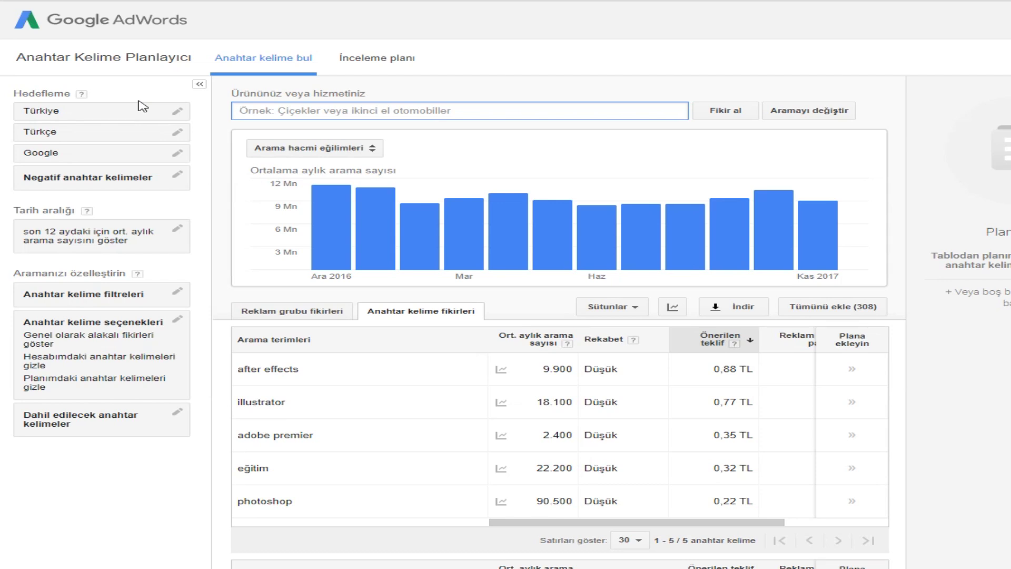
- Search the single keyword oyun, showing oyunlar at 5.000.000 monthly searches
type("oyun")
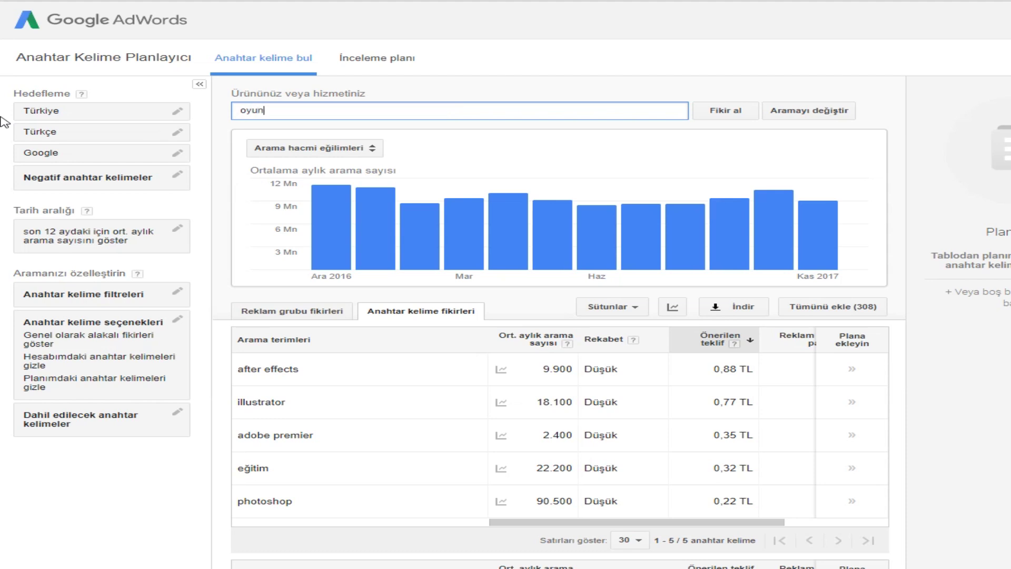
left_click(727, 110)
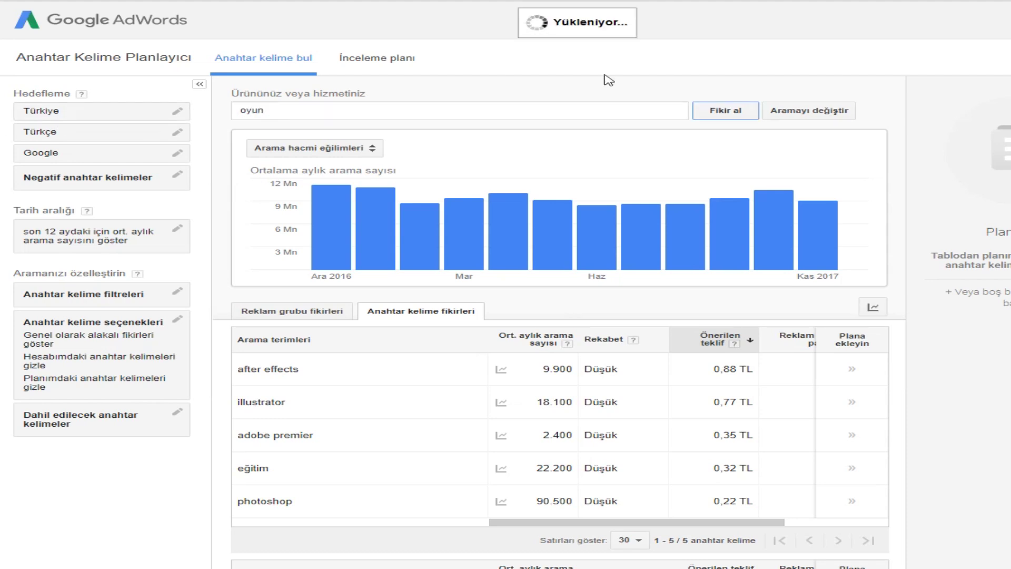
scroll(428, 327, "down", 1)
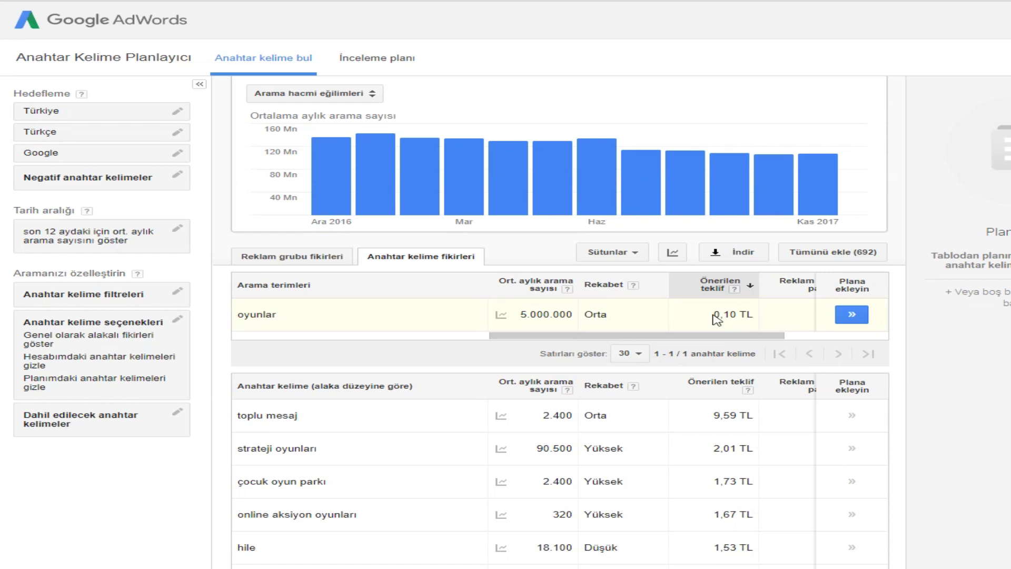
- Search challange, türkiye, eğlenceli videolar, komik, komedi, video and parodi as comma-separated keywords
scroll(415, 271, "up", 1)
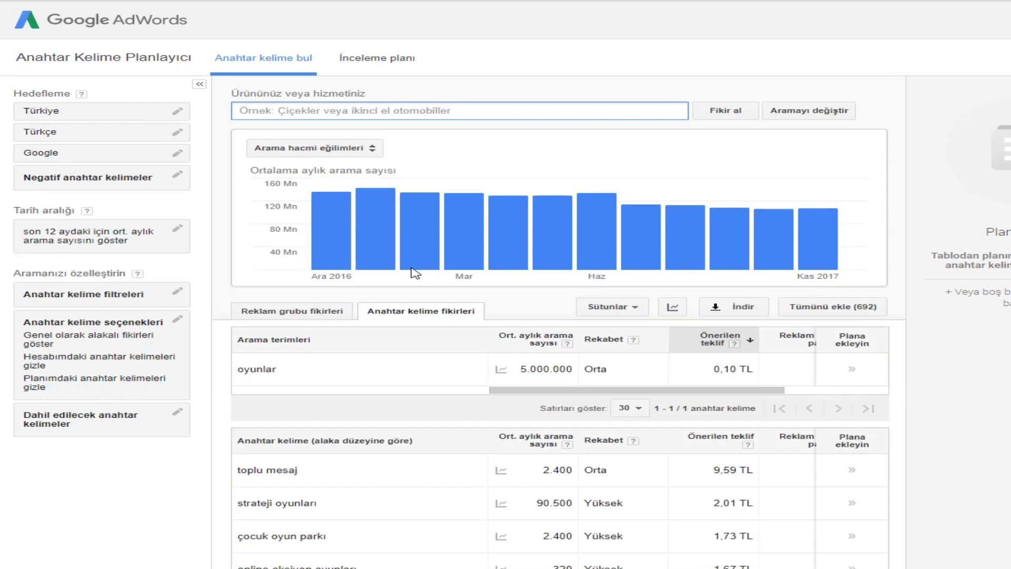
mouse_move(375, 229)
left_click(349, 106)
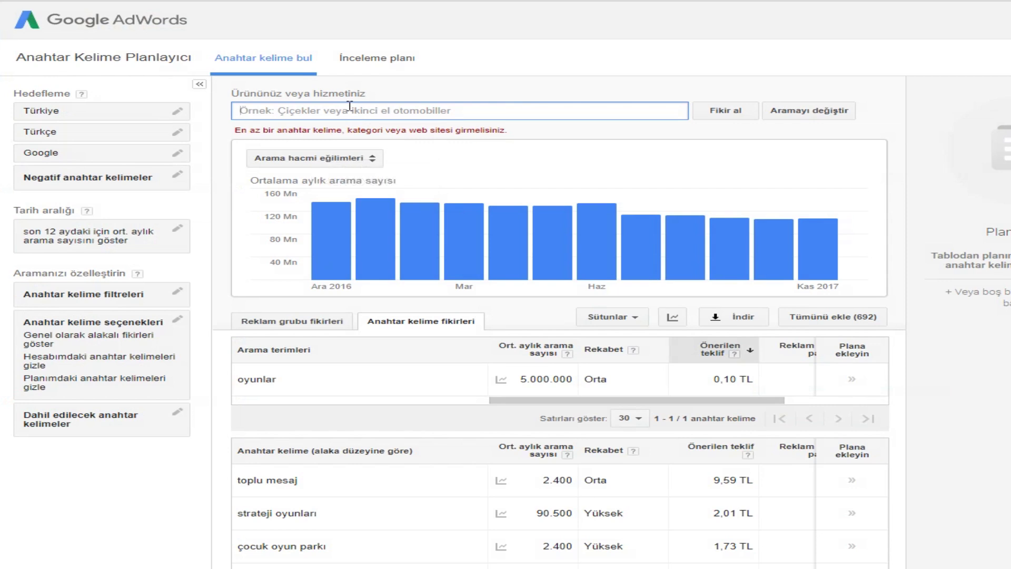
type("challange, türkiye, eğlenceli videolar, komik, komedi, video, ")
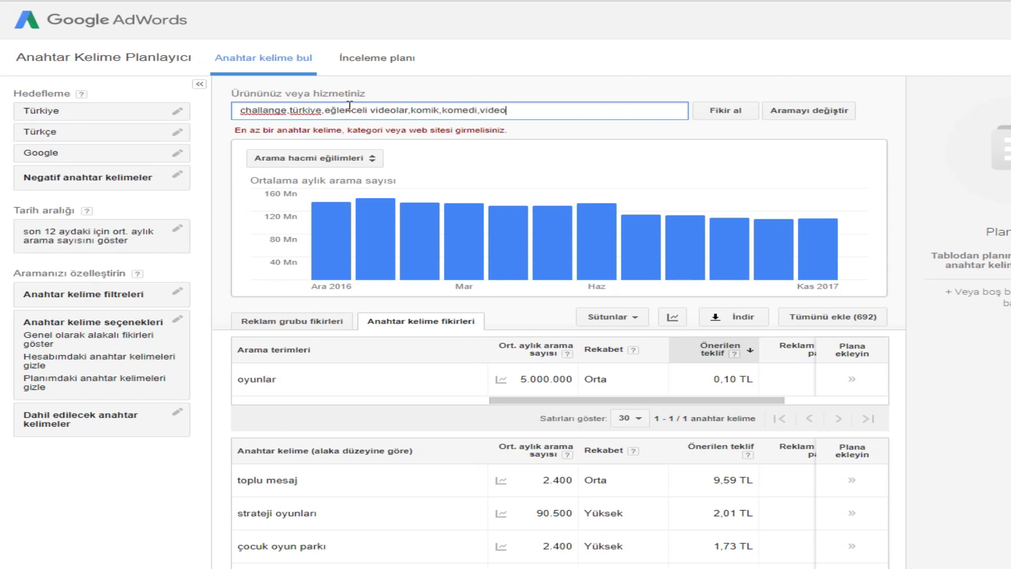
type("parodi")
left_click(740, 110)
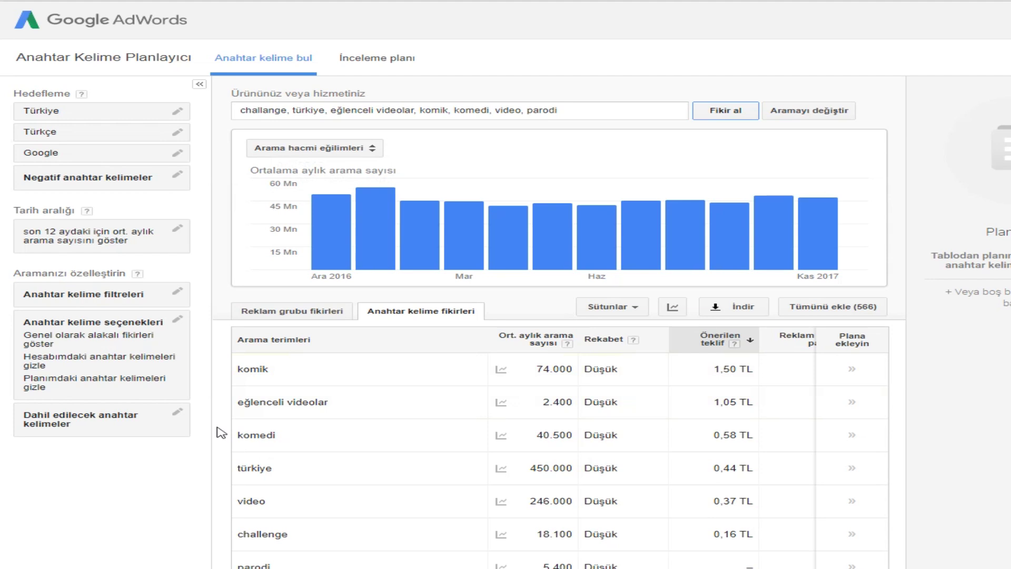
- Scroll through the seven-keyword results, showing türkiye at 450.000 monthly searches
scroll(221, 433, "down", 2)
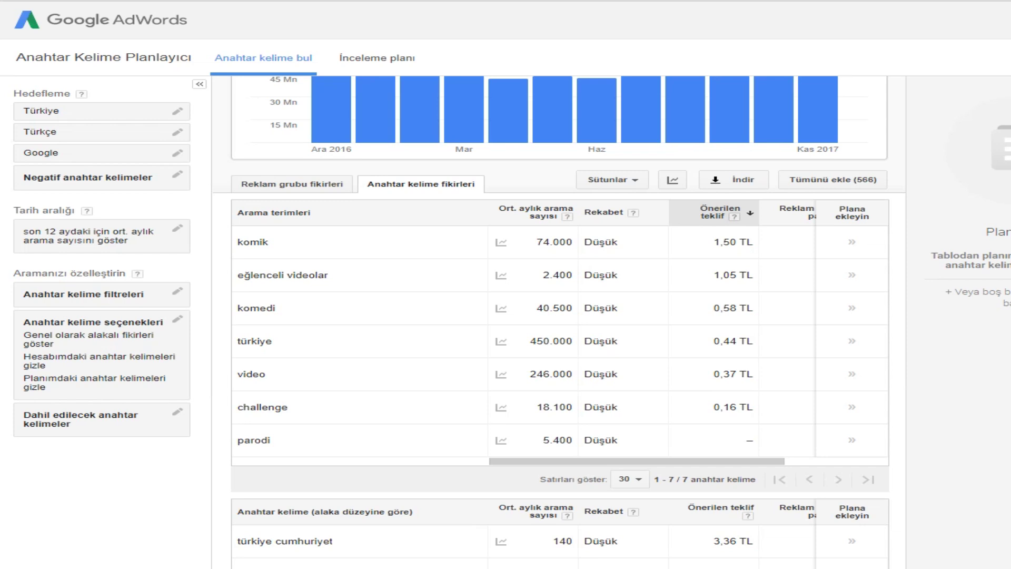
scroll(1002, 341, "up", 3)
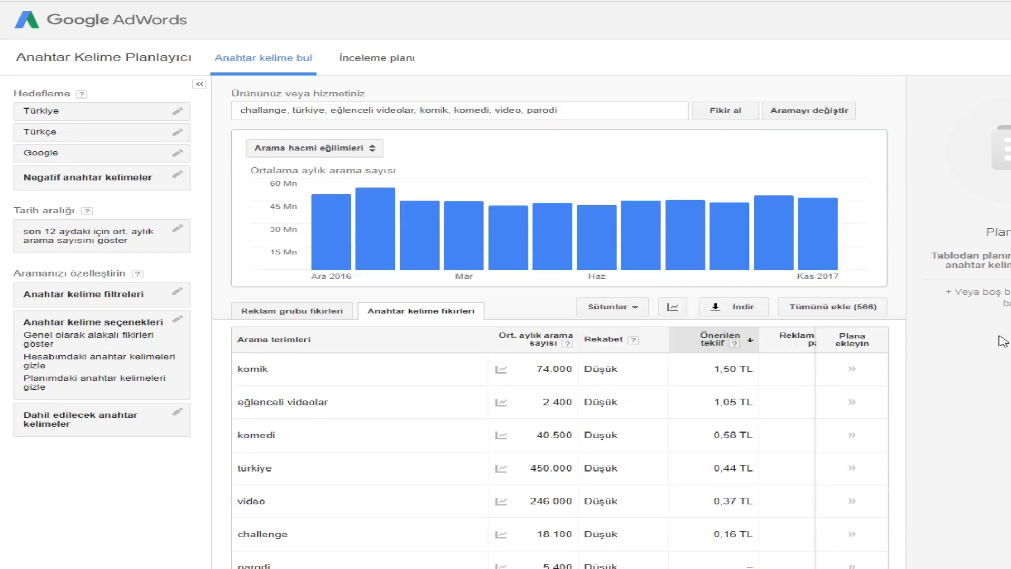